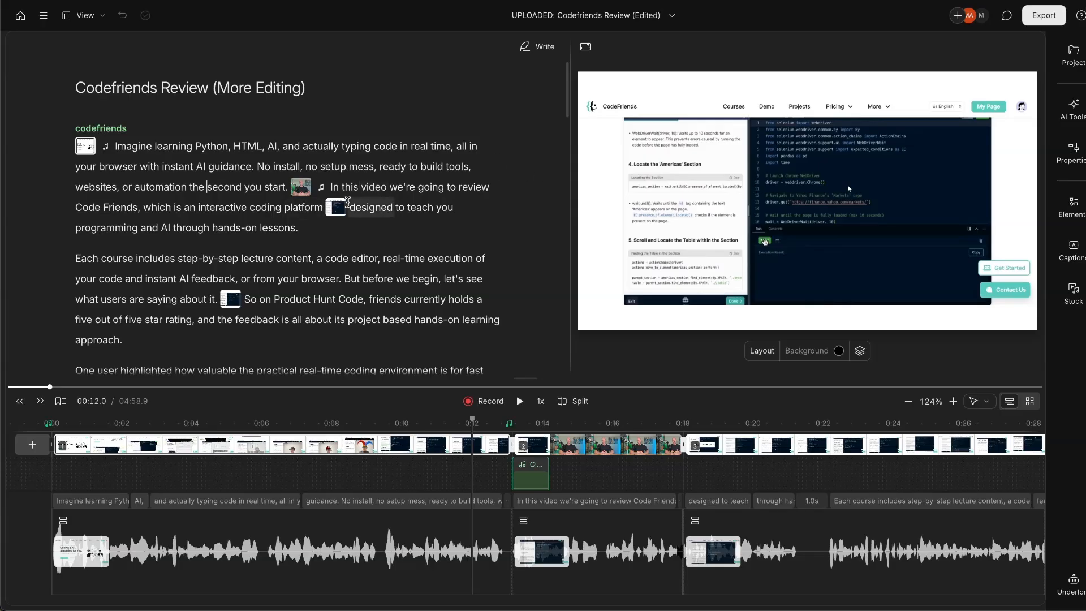
Jump between several words in the opening paragraph of the video script to preview the matching frames
{"action": "left_click", "coordinate": [430, 187]}
{"action": "left_click", "coordinate": [199, 207]}
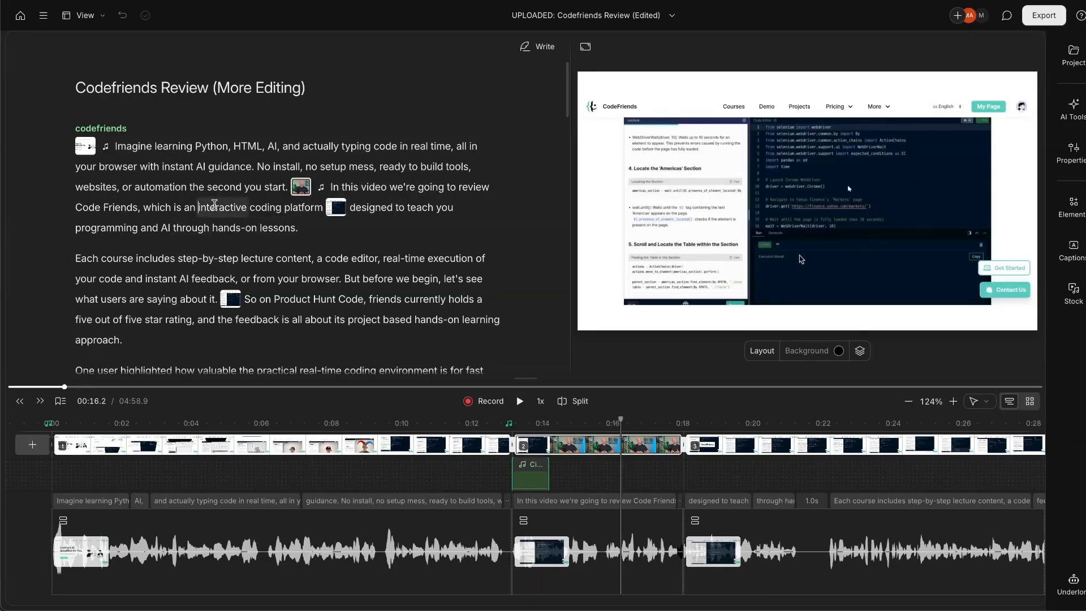
{"action": "left_click", "coordinate": [285, 163]}
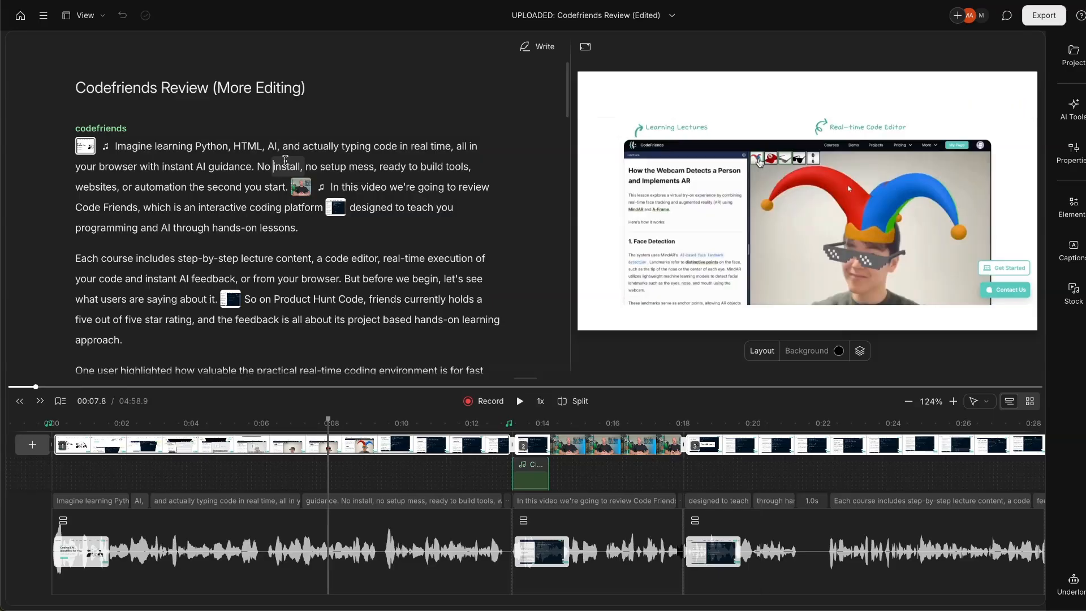
{"action": "left_click", "coordinate": [212, 227]}
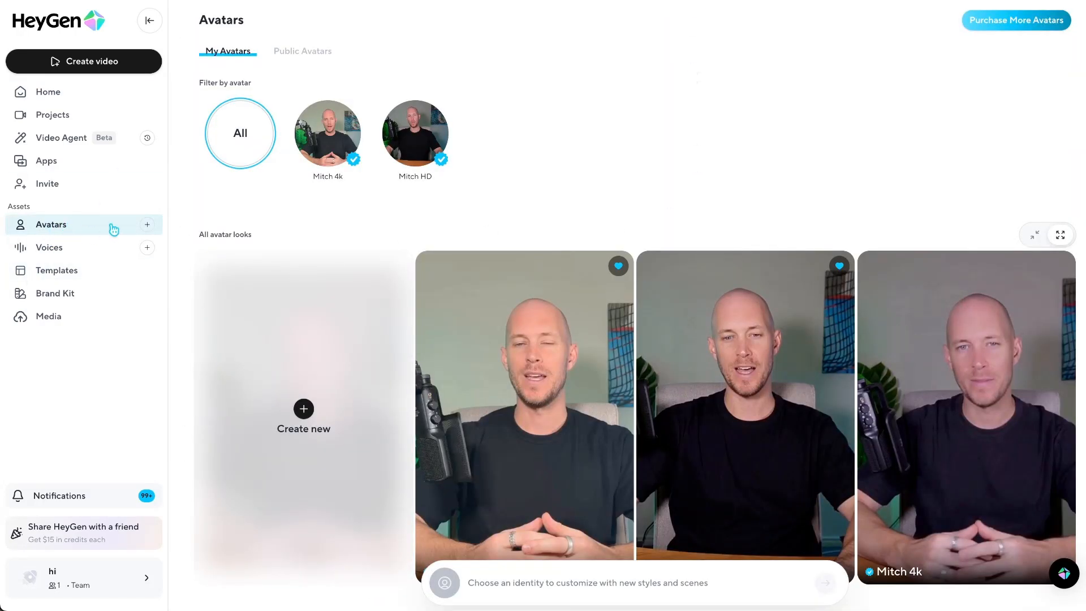
Switch to HeyGen and open the new avatar setup that starts from a video
{"action": "left_click", "coordinate": [147, 225]}
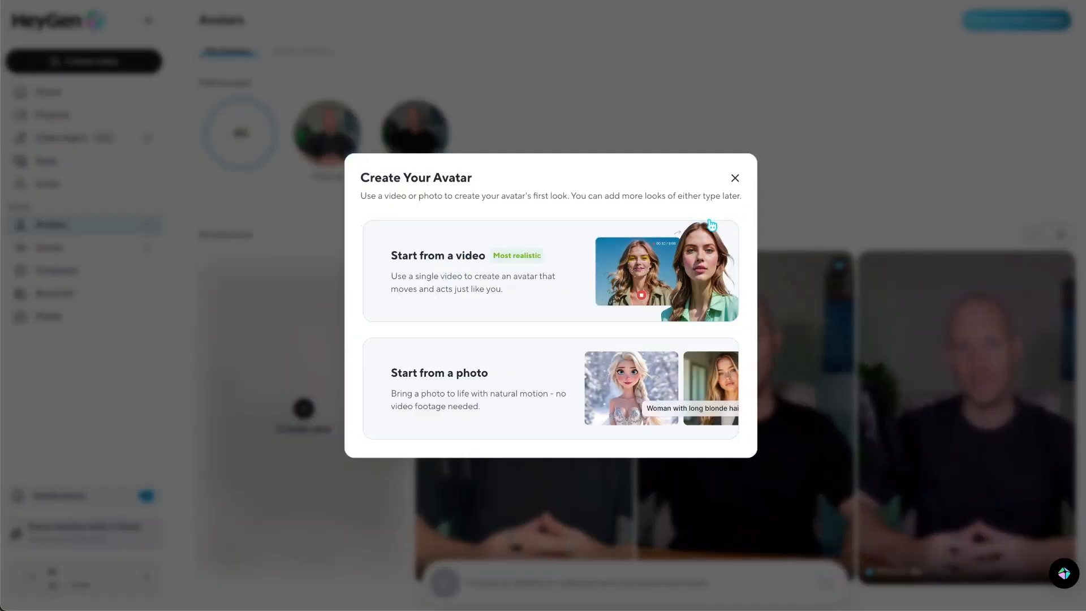
{"action": "left_click", "coordinate": [545, 261]}
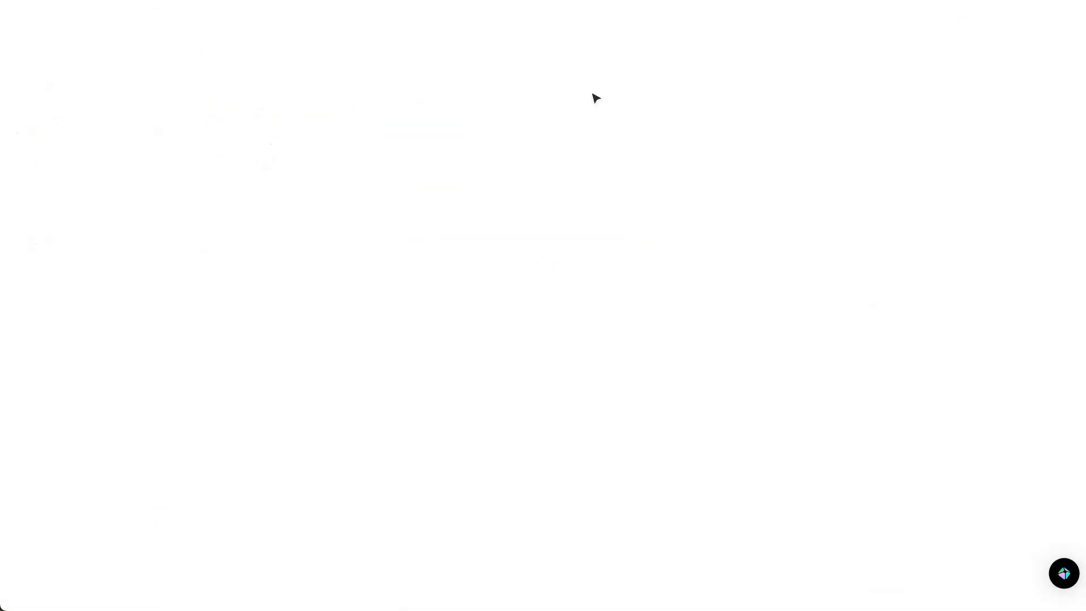
{"action": "left_click", "coordinate": [357, 345]}
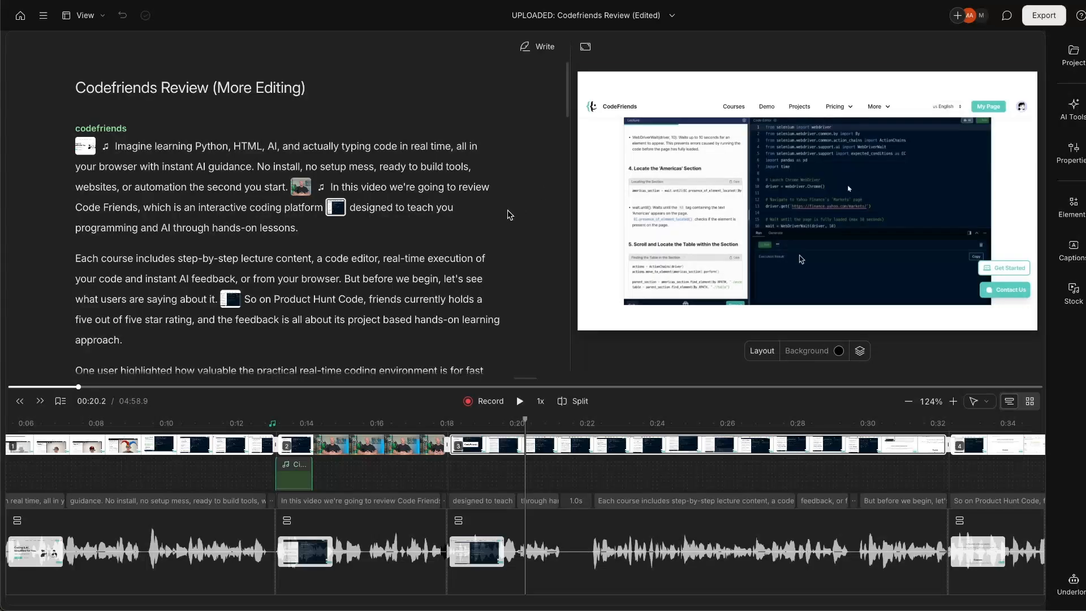
Switch back to the Descript project and play the script passage beginning "In this video we're going to review"
{"action": "left_click", "coordinate": [271, 206]}
{"action": "left_click", "coordinate": [337, 187]}
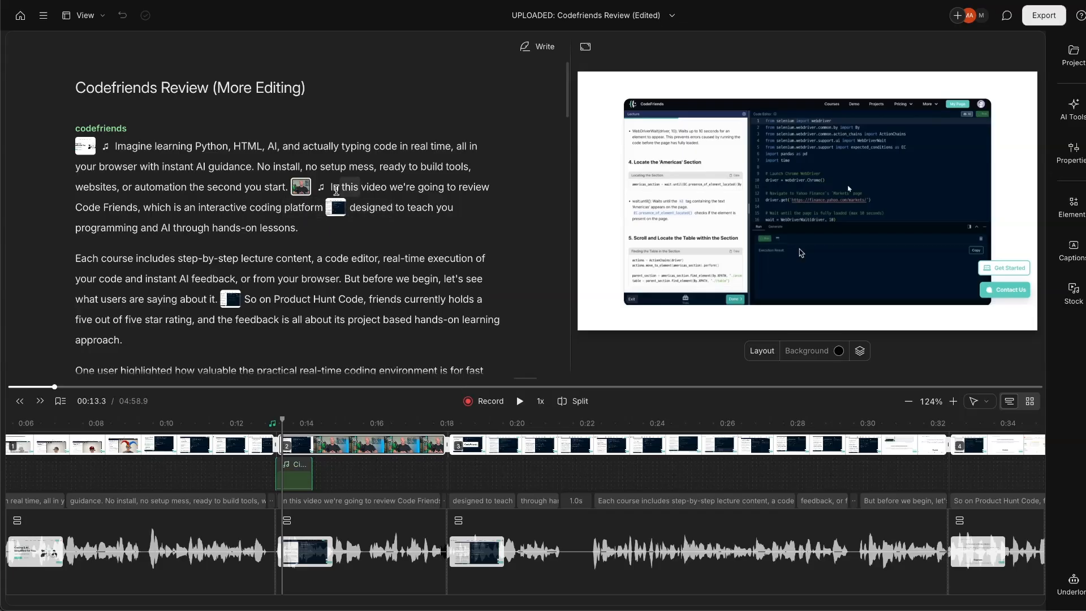
{"action": "key", "text": "space"}
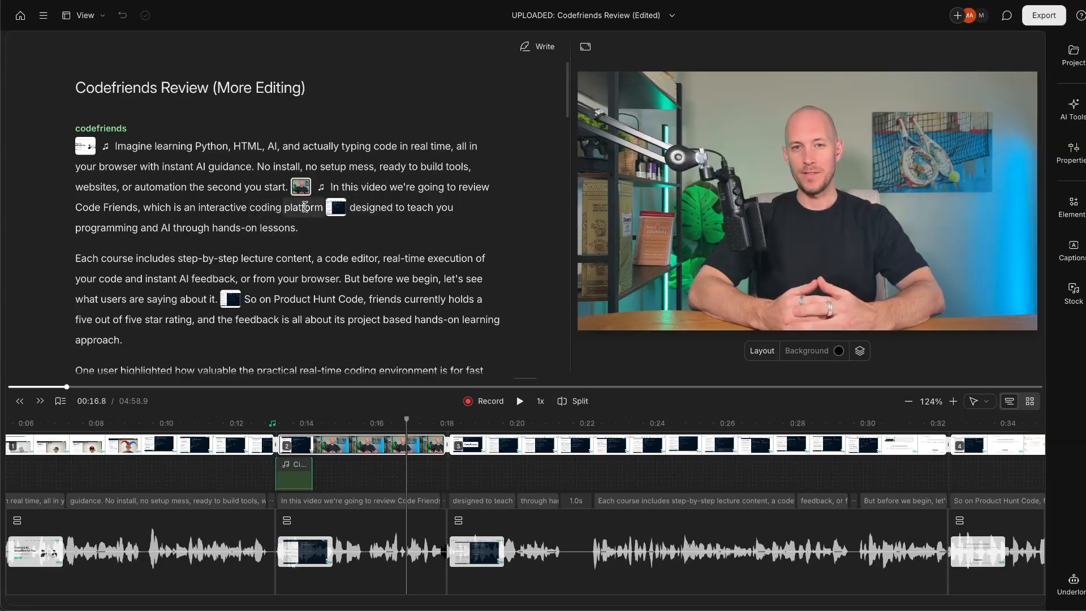
Review the audio export settings and the available export ranges, and close them without exporting
{"action": "left_click", "coordinate": [1044, 15]}
{"action": "left_click", "coordinate": [888, 82]}
{"action": "left_click", "coordinate": [1059, 159]}
{"action": "left_click", "coordinate": [1047, 185]}
{"action": "left_click", "coordinate": [1047, 185]}
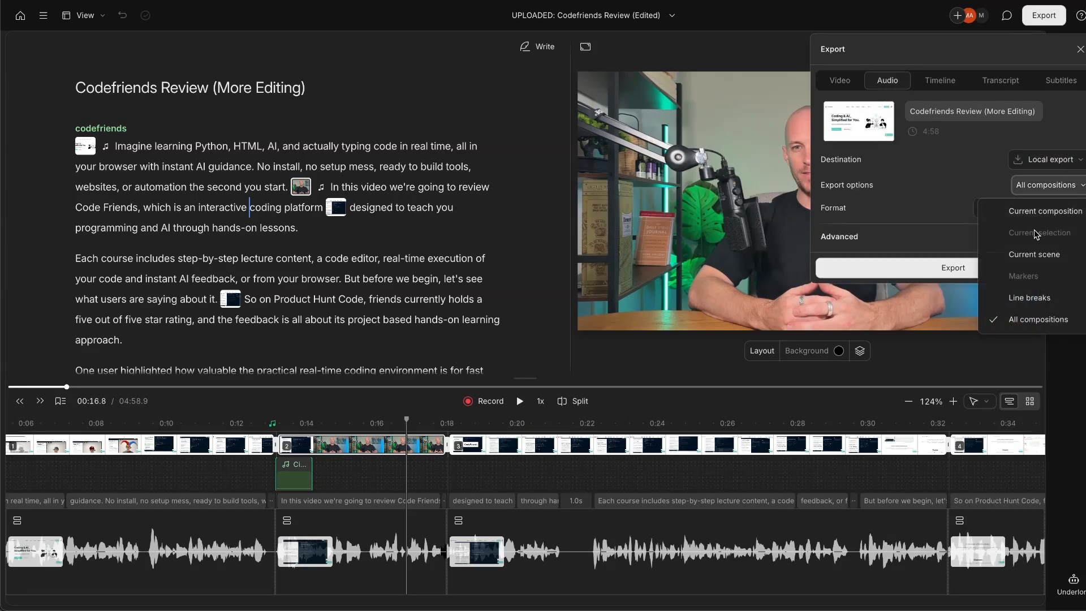
{"action": "left_click", "coordinate": [937, 194]}
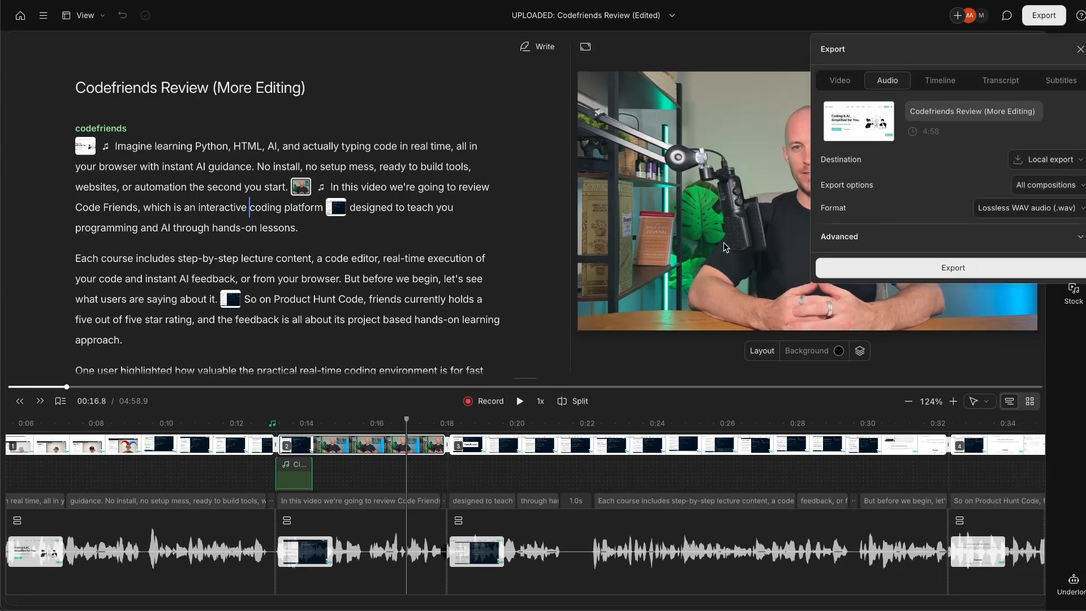
{"action": "left_click", "coordinate": [325, 209]}
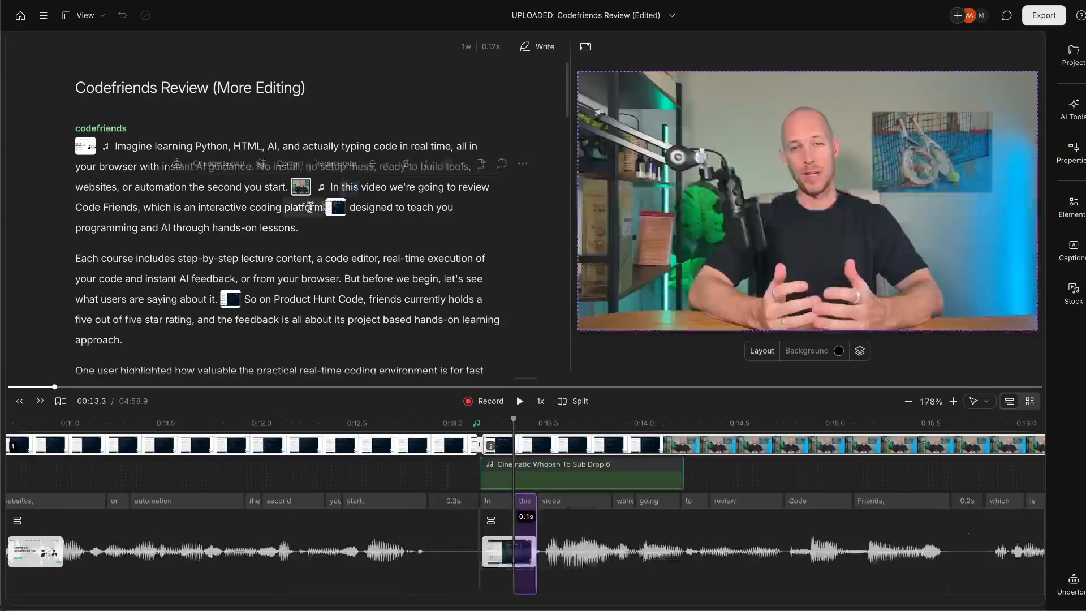
{"action": "left_click", "coordinate": [379, 195]}
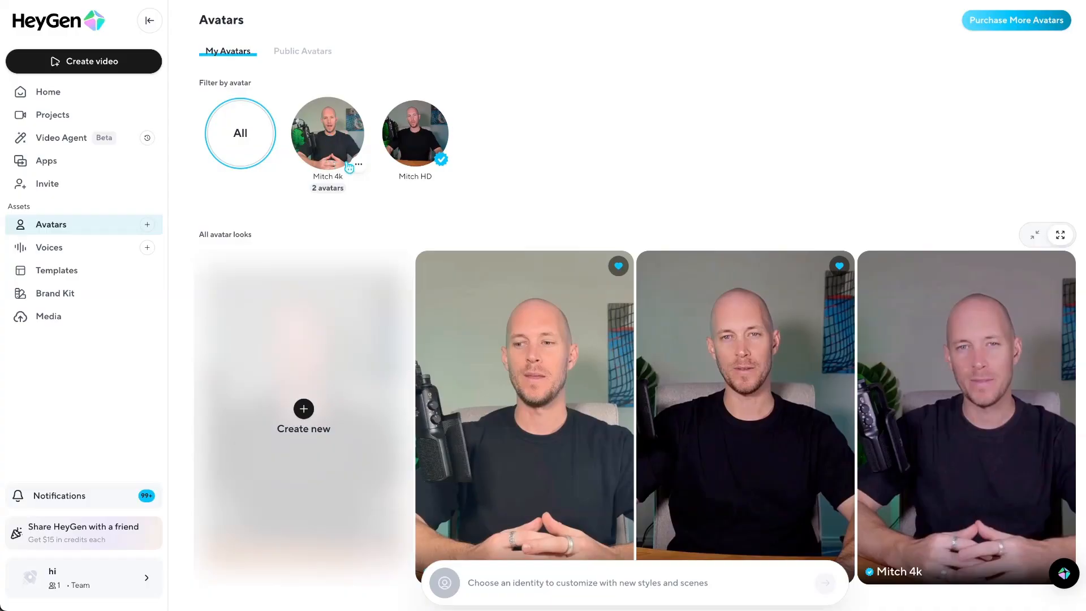
Switch to HeyGen and start a landscape video in AI Studio with the first look of the 4k avatar
{"action": "left_click", "coordinate": [349, 168]}
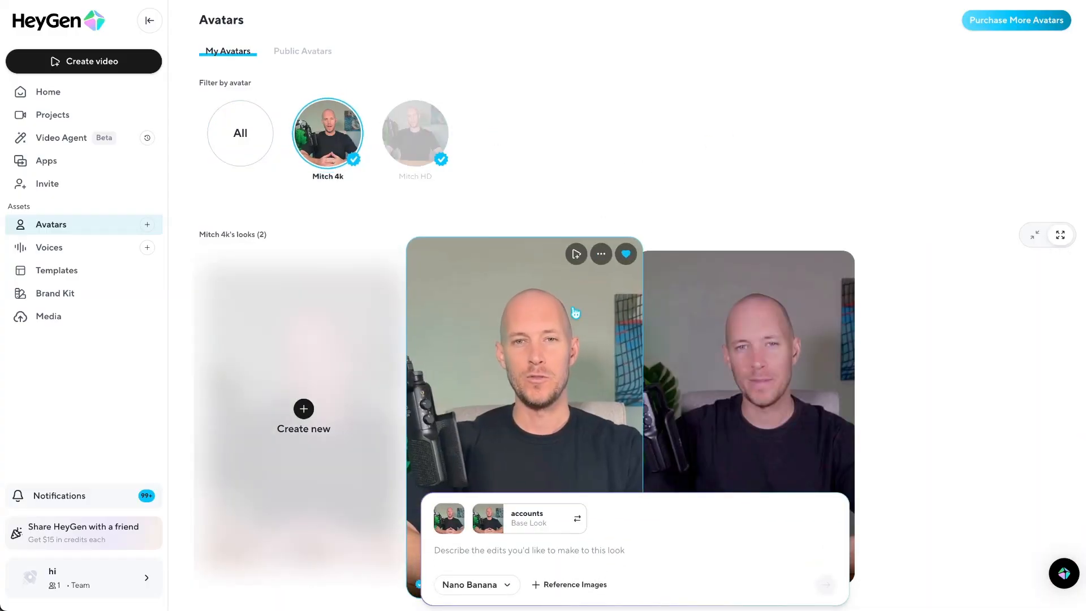
{"action": "left_click", "coordinate": [622, 300]}
{"action": "left_click", "coordinate": [677, 440]}
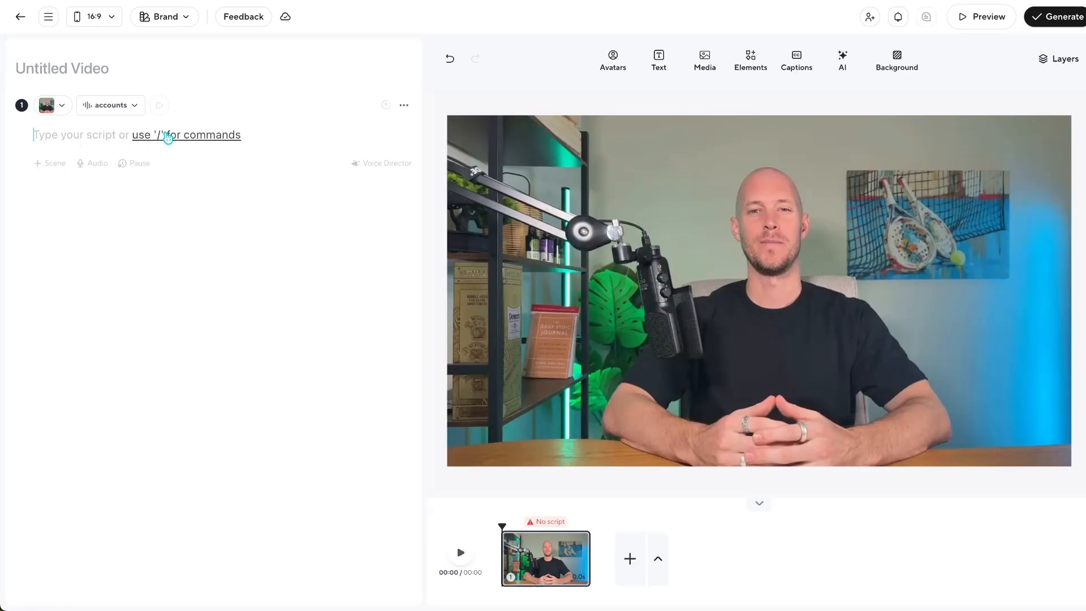
Open audio uploading for the scene's script, look through the previously uploaded MP3 files, and close it
{"action": "left_click", "coordinate": [168, 138]}
{"action": "left_click", "coordinate": [81, 211]}
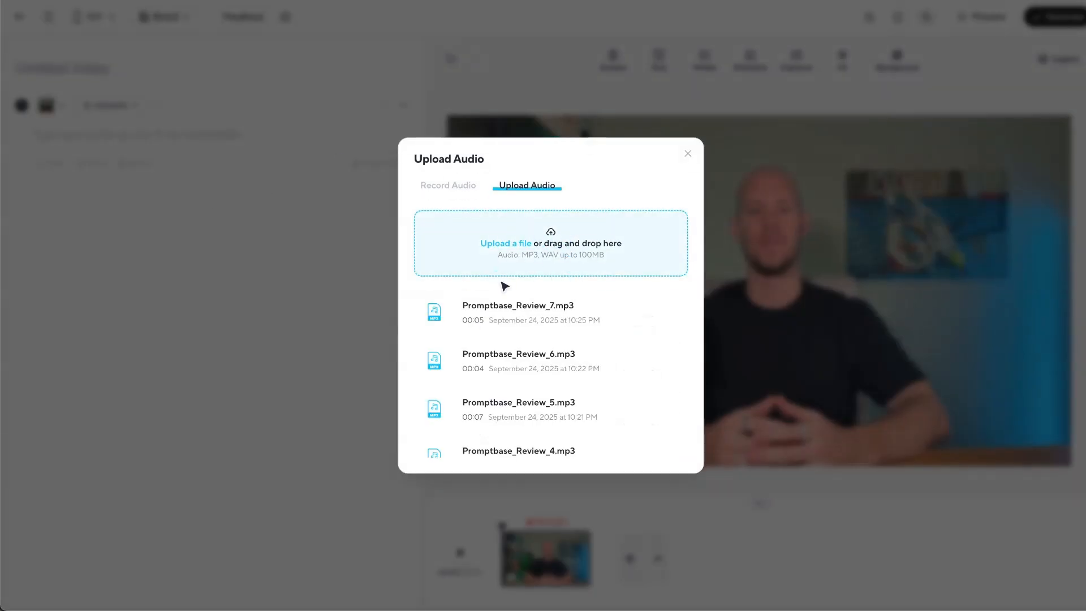
{"action": "scroll", "coordinate": [506, 288], "scroll_direction": "down", "scroll_amount": 15}
{"action": "scroll", "coordinate": [506, 306], "scroll_direction": "up", "scroll_amount": 15}
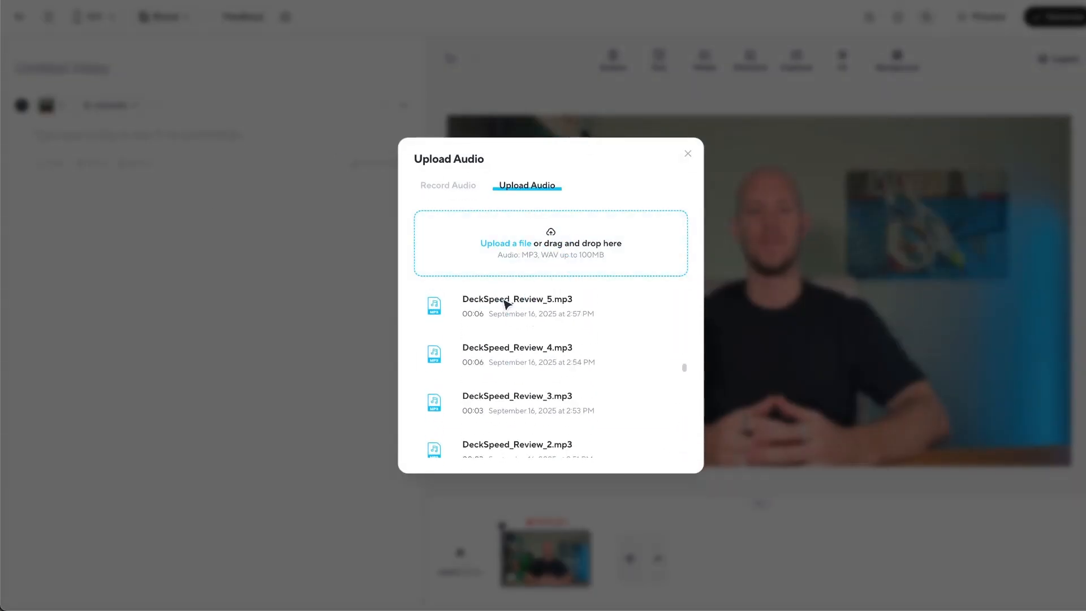
{"action": "left_click", "coordinate": [689, 155]}
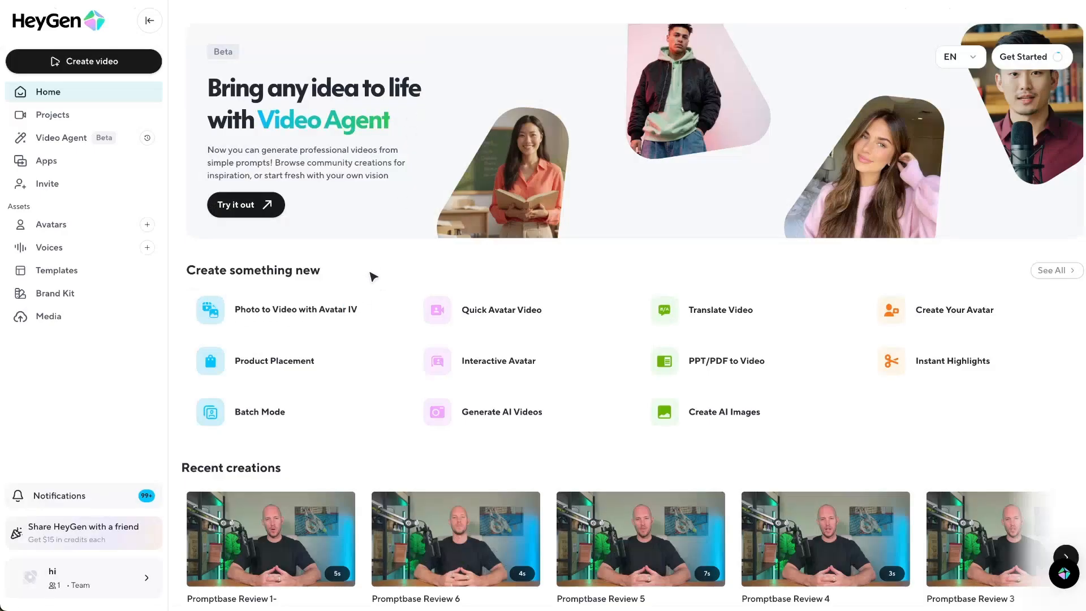
Open the HD avatar's looks and choose Nano Banana as the model for editing the base look
{"action": "left_click", "coordinate": [71, 226]}
{"action": "left_click", "coordinate": [434, 86]}
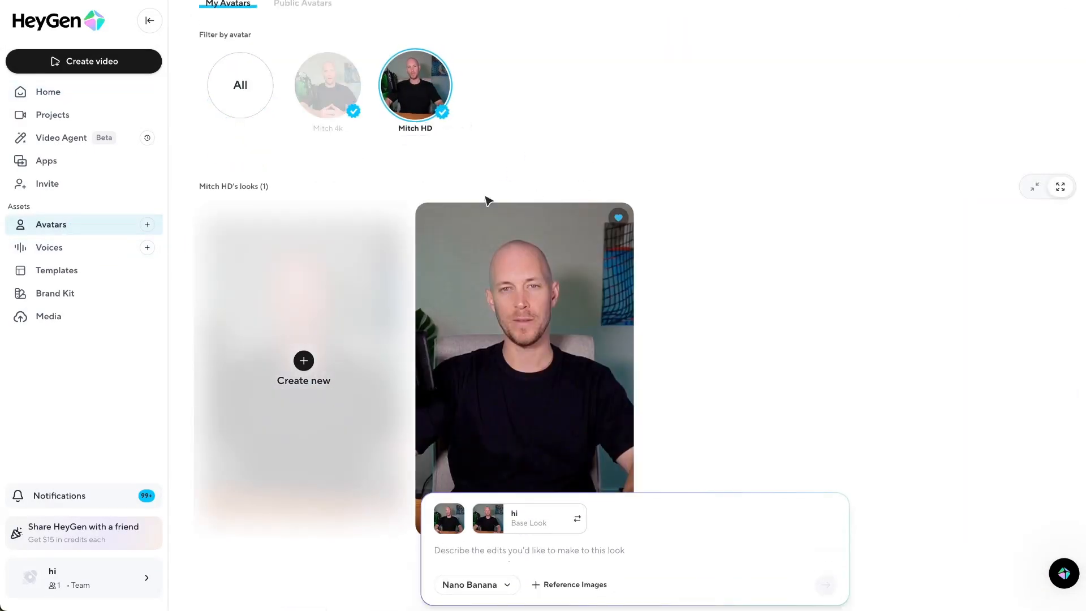
{"action": "left_click", "coordinate": [601, 206]}
{"action": "left_click", "coordinate": [754, 216]}
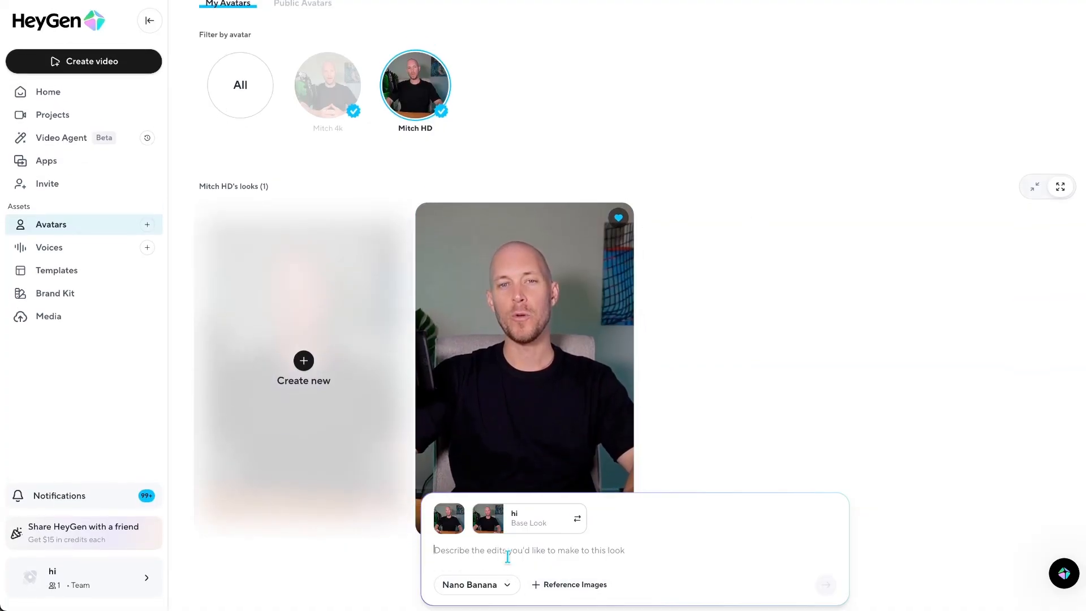
{"action": "left_click", "coordinate": [508, 585]}
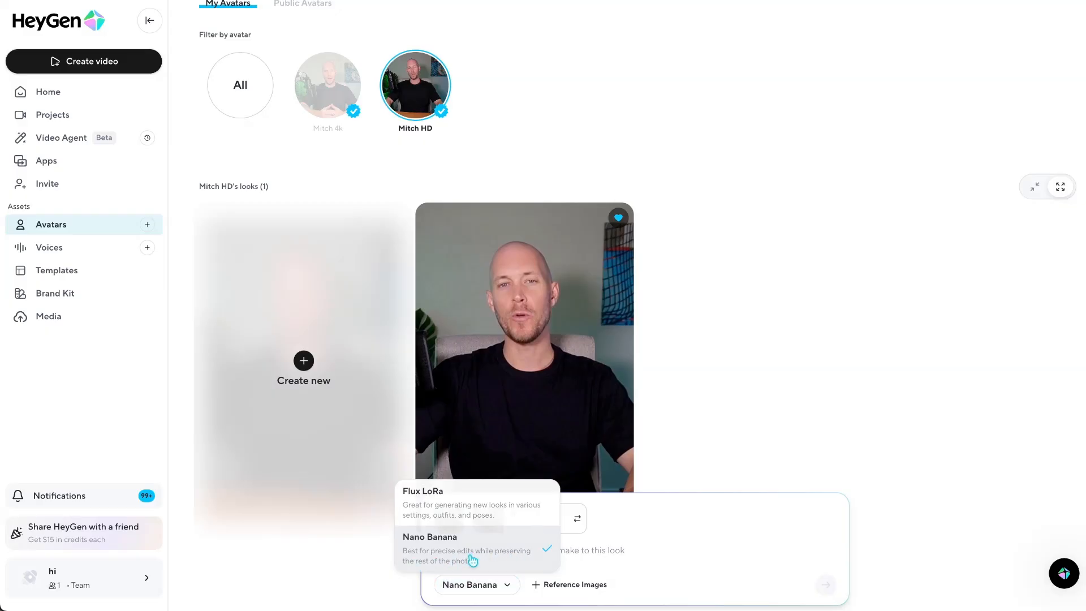
{"action": "left_click", "coordinate": [473, 560]}
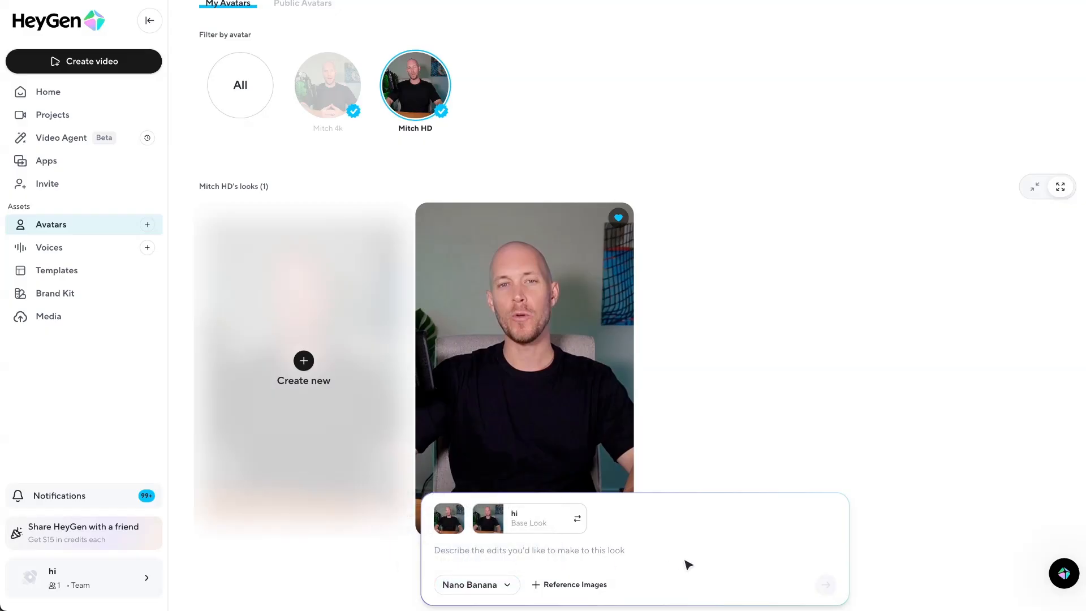
Using the whiskey glass reference image, generate a look: "Add this glass of whiskey to the table as if it's part of the set. Make it look realistic."
{"action": "left_click", "coordinate": [568, 585]}
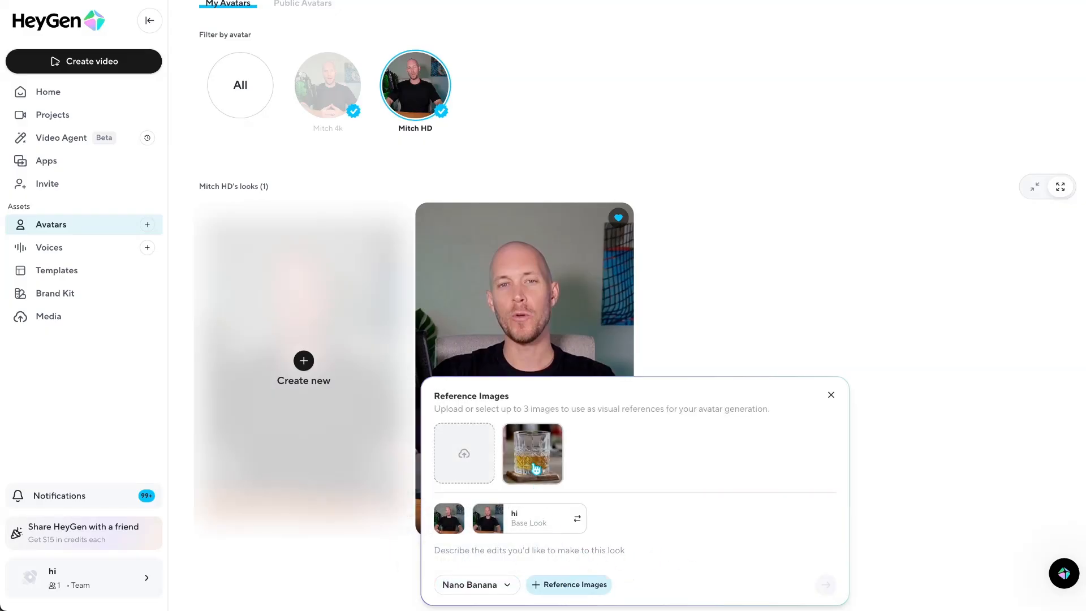
{"action": "left_click", "coordinate": [552, 474]}
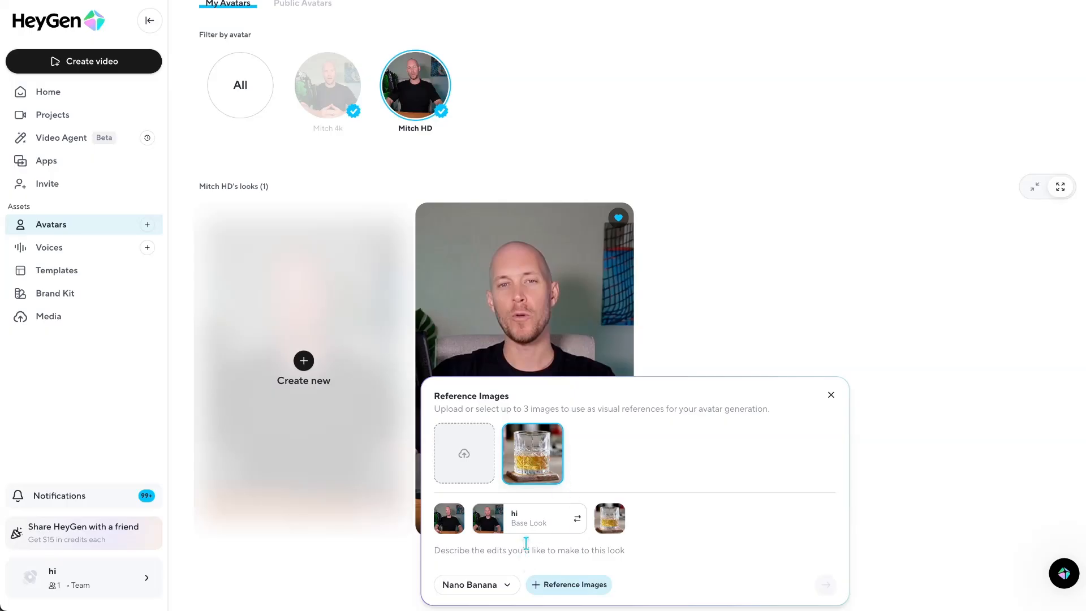
{"action": "type", "text": "Add this glass of whiskey to the table as if it's part of the set. Make it look realistic."}
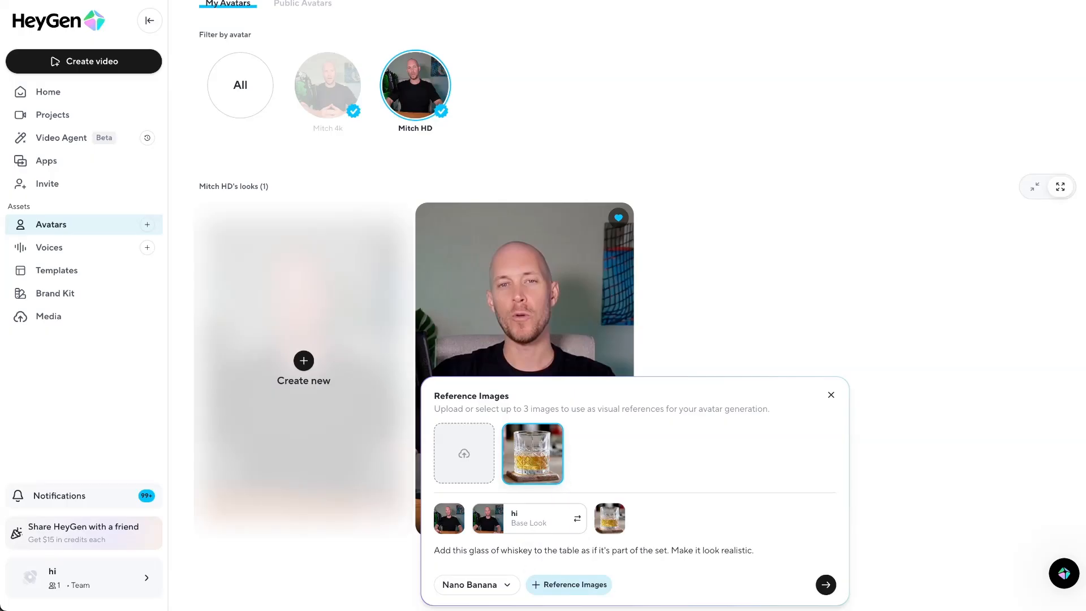
{"action": "key", "text": "shift+Return"}
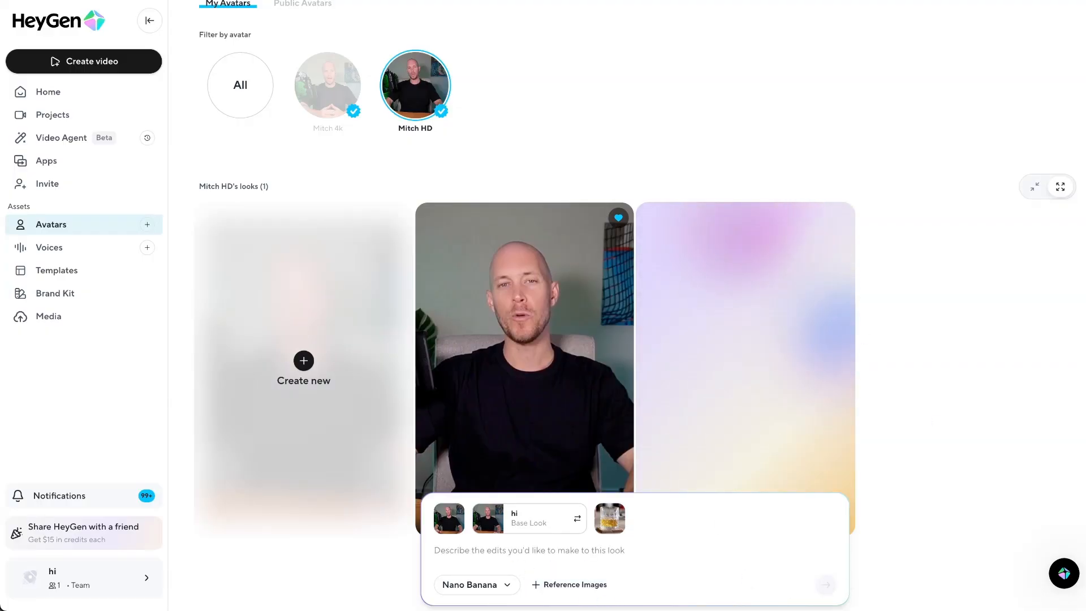
With the mushroom artwork uploaded as reference, generate a look: "replace the art on the wall with this new piece attached in the image."
{"action": "left_click", "coordinate": [569, 586]}
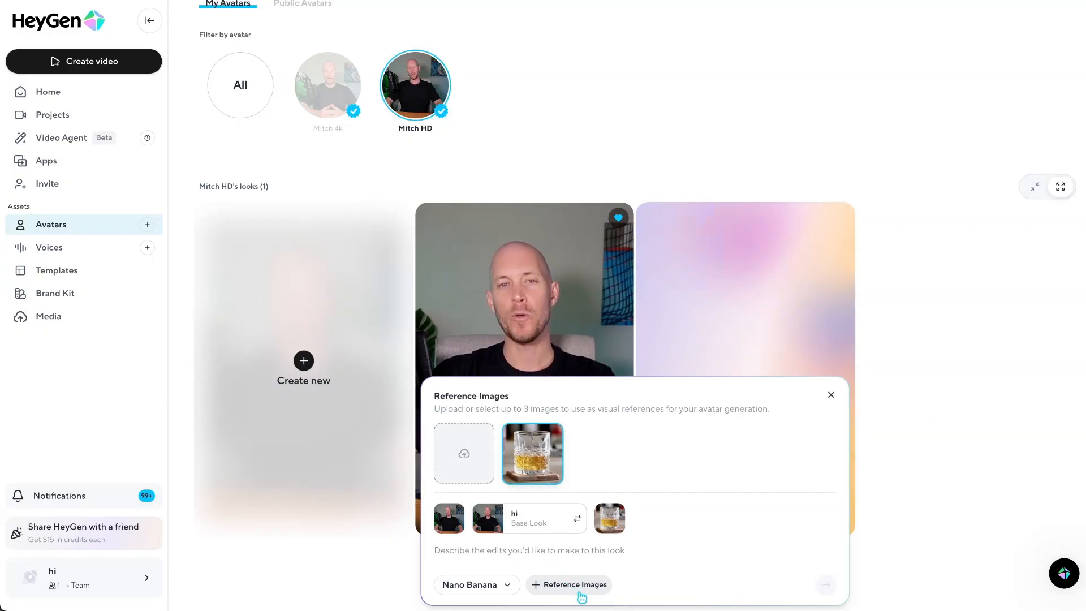
{"action": "left_click", "coordinate": [463, 455]}
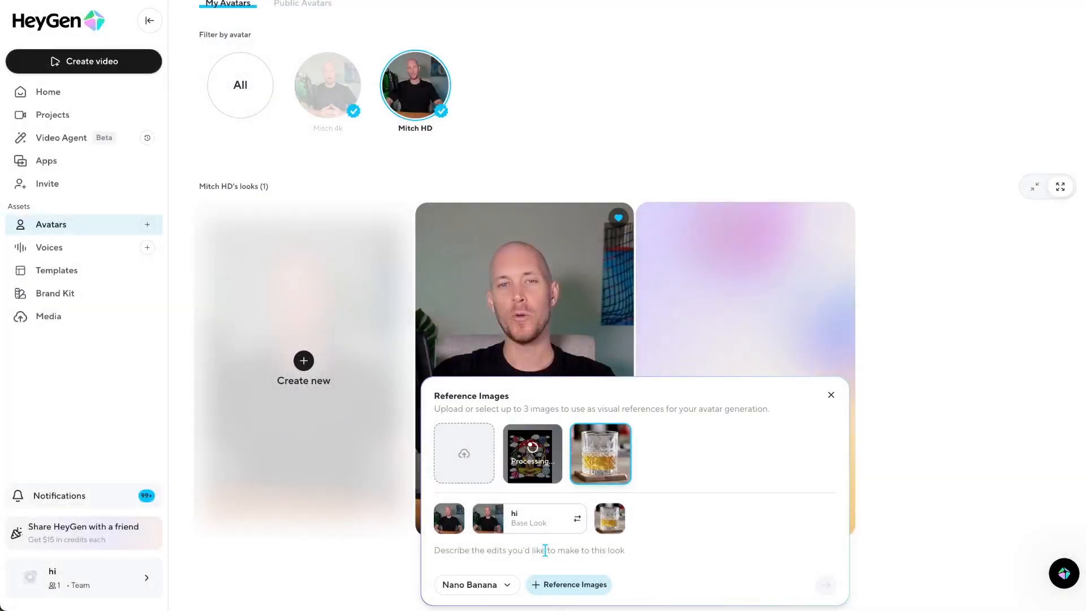
{"action": "left_click", "coordinate": [542, 559]}
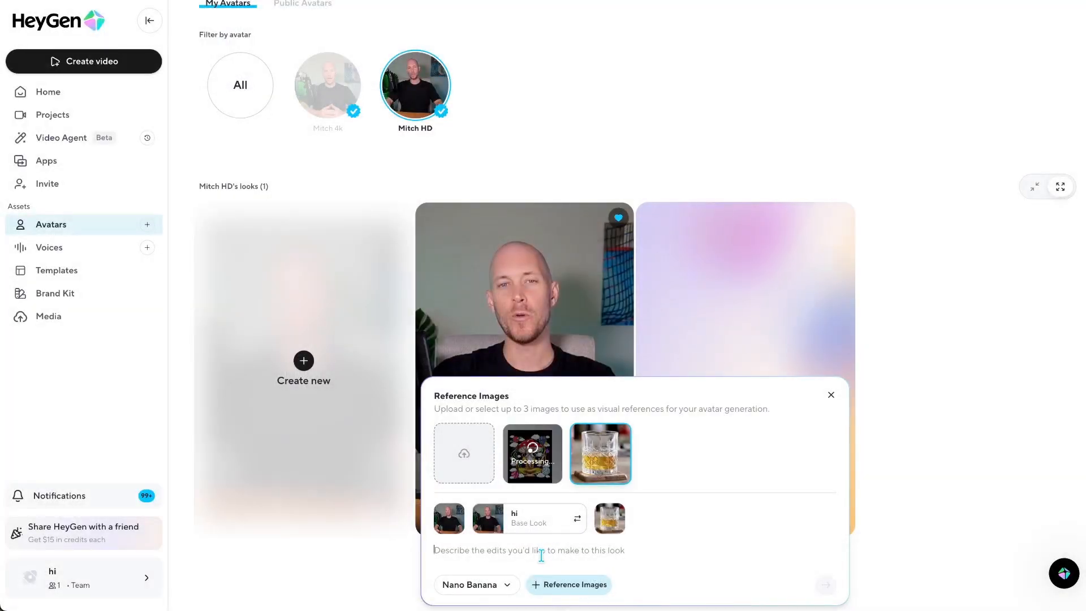
{"action": "type", "text": "re"}
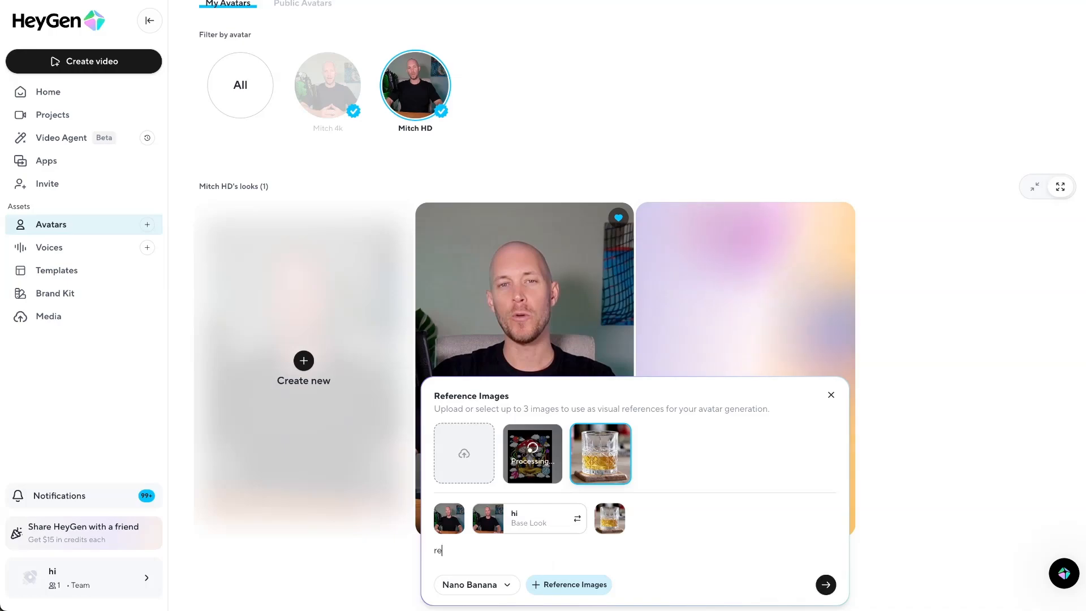
{"action": "type", "text": "place the art one th"}
{"action": "key", "text": "BackSpace"}
{"action": "type", "text": "the wall with this new piece attached in the i"}
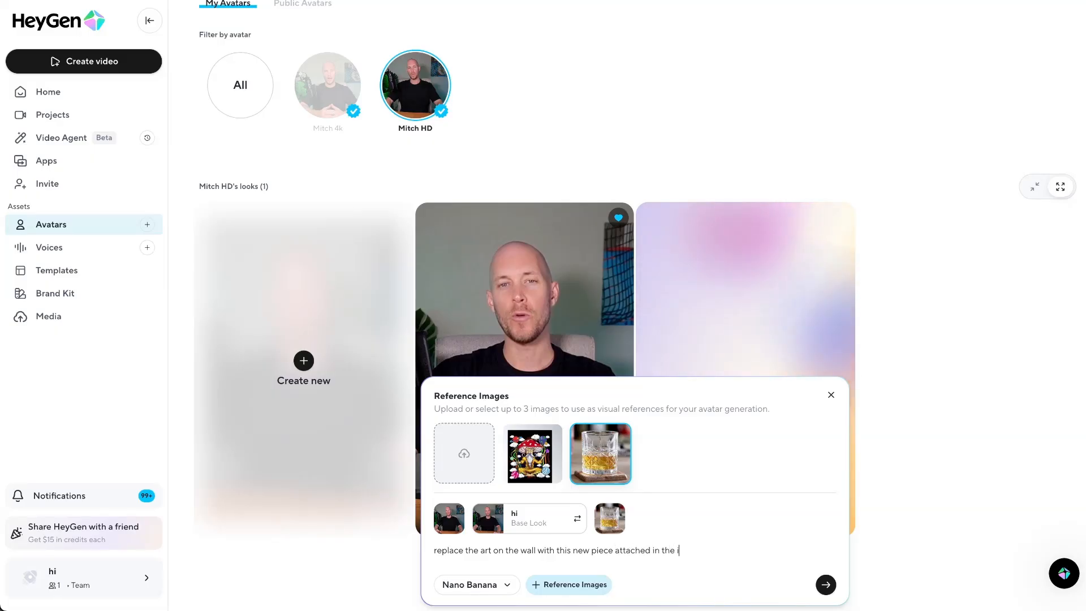
{"action": "type", "text": "mage."}
{"action": "left_click", "coordinate": [555, 481]}
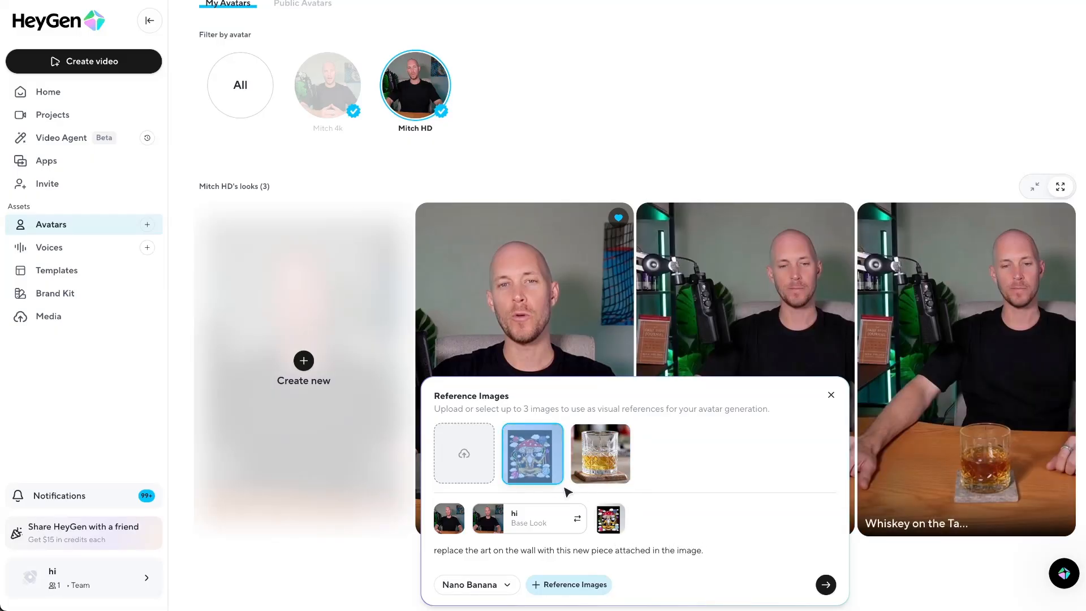
{"action": "left_click", "coordinate": [826, 584]}
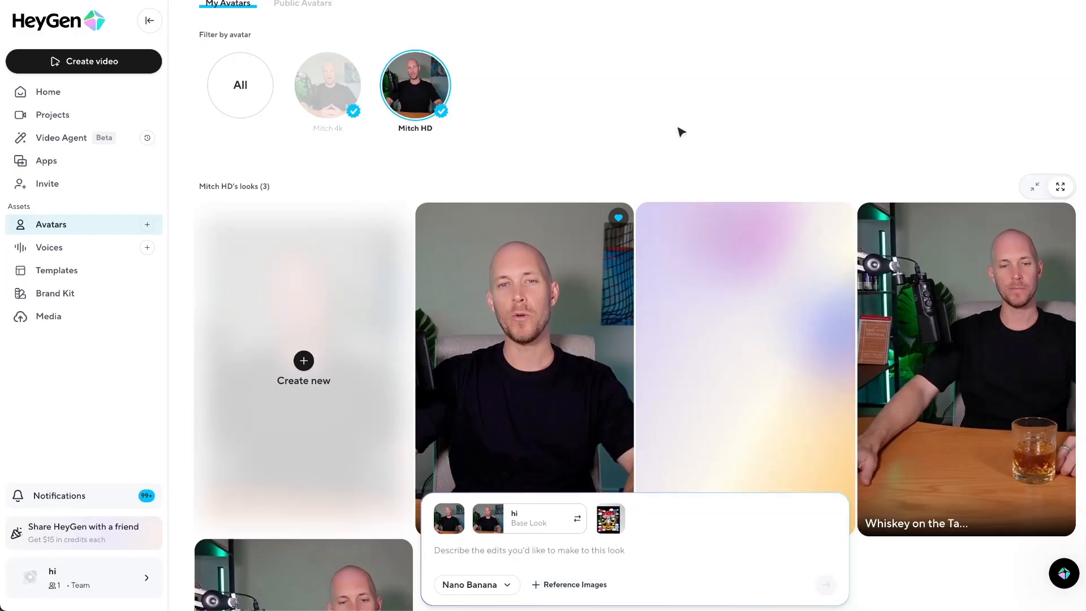
Examine the generated "Whiskey on the Table" looks one after the other at larger size
{"action": "scroll", "coordinate": [533, 461], "scroll_direction": "down", "scroll_amount": 5}
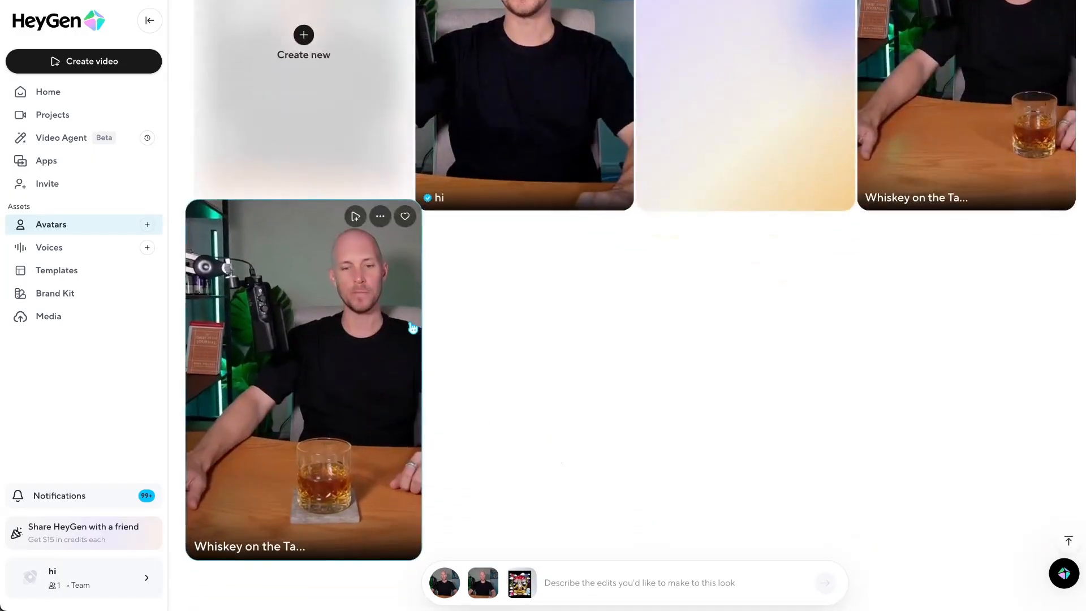
{"action": "left_click", "coordinate": [382, 336]}
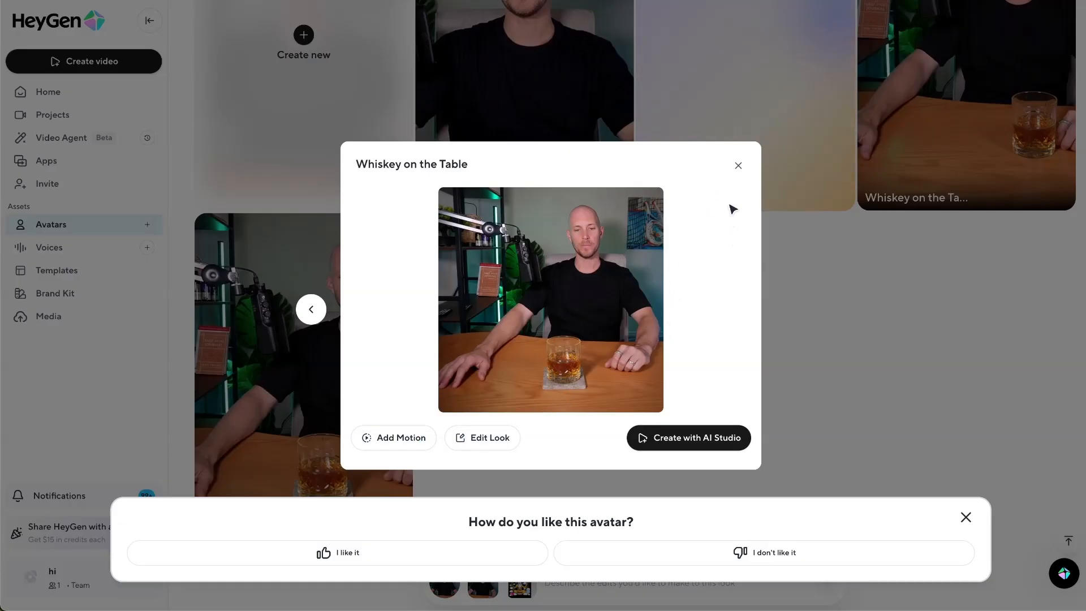
{"action": "left_click", "coordinate": [736, 169]}
{"action": "left_click", "coordinate": [948, 128]}
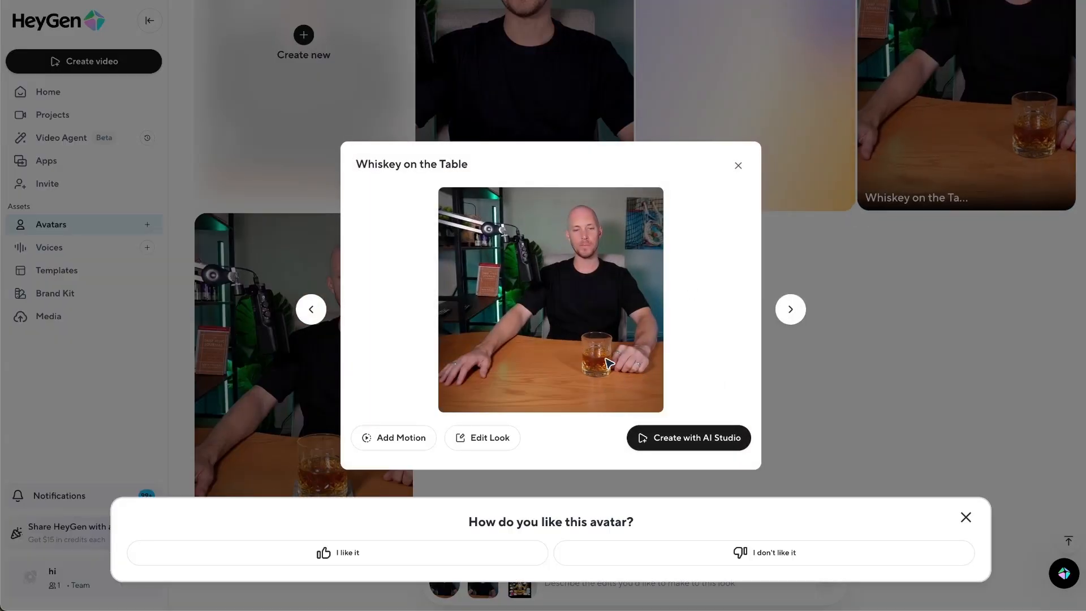
Bring up the "Whiskey on the Table" look for editing, and examine the glass added to the table at larger size
{"action": "left_click", "coordinate": [481, 439]}
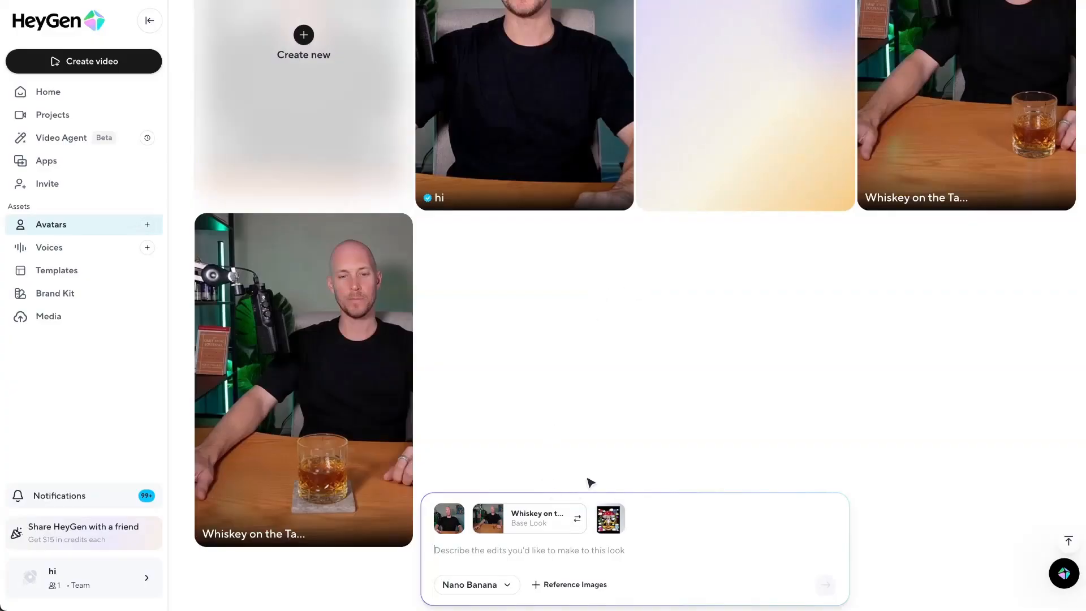
{"action": "left_click", "coordinate": [931, 153]}
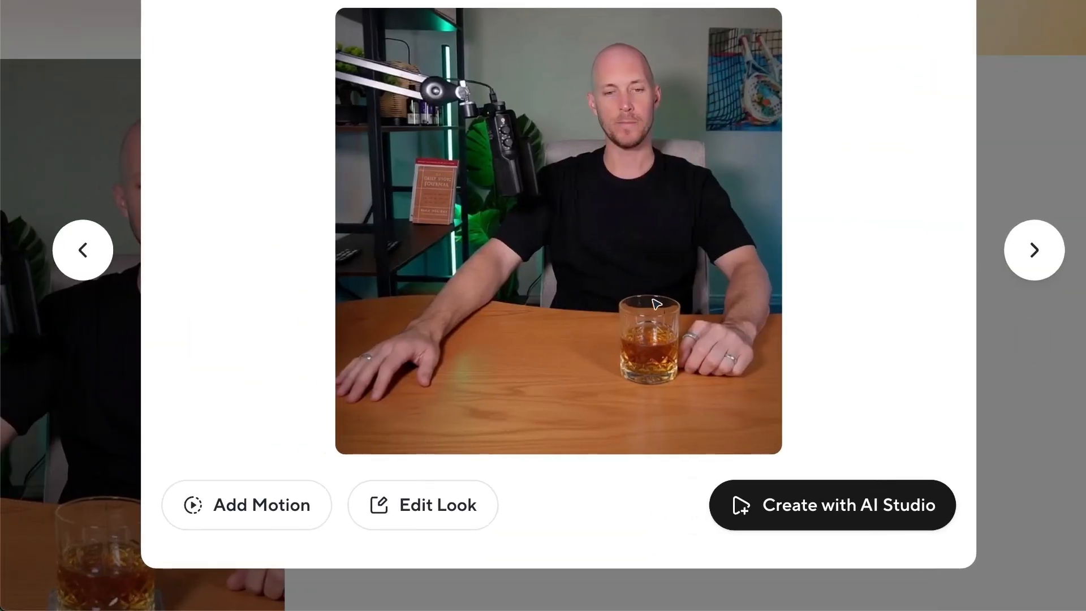
{"action": "left_click", "coordinate": [820, 586]}
{"action": "left_click", "coordinate": [785, 494]}
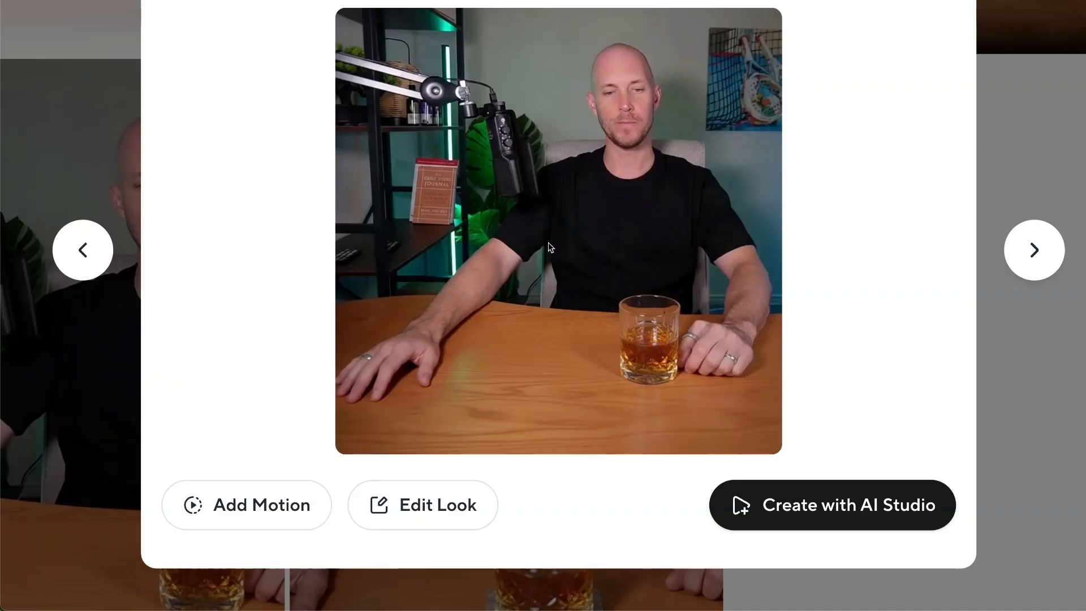
{"action": "key", "text": "Escape"}
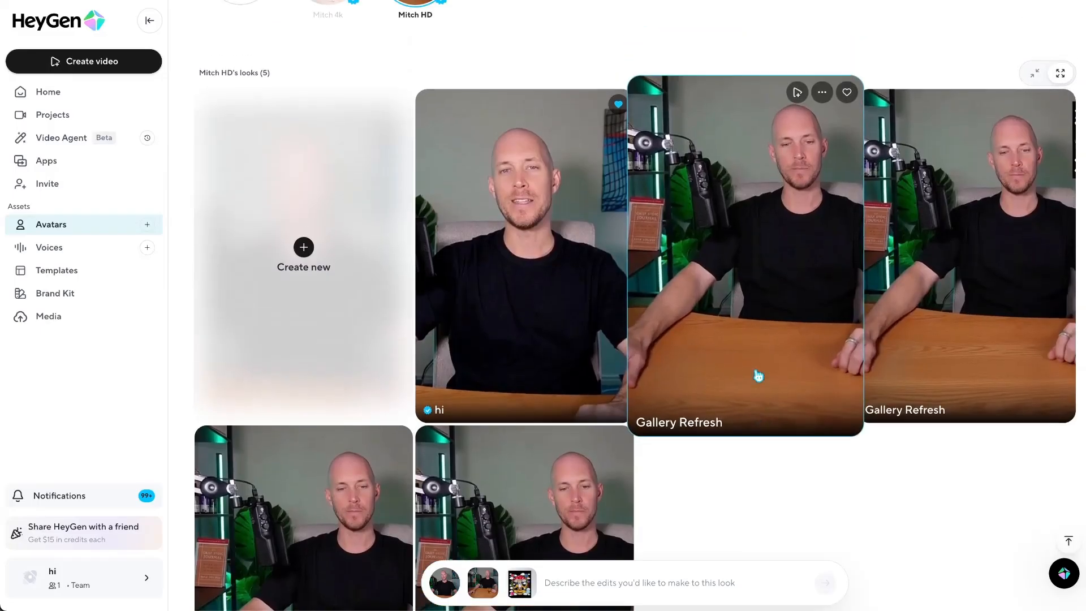
View the first "Gallery Refresh" look at larger size and compare its wall art with the original mushroom artwork image in an enlarged window
{"action": "scroll", "coordinate": [716, 232], "scroll_direction": "up", "scroll_amount": 2}
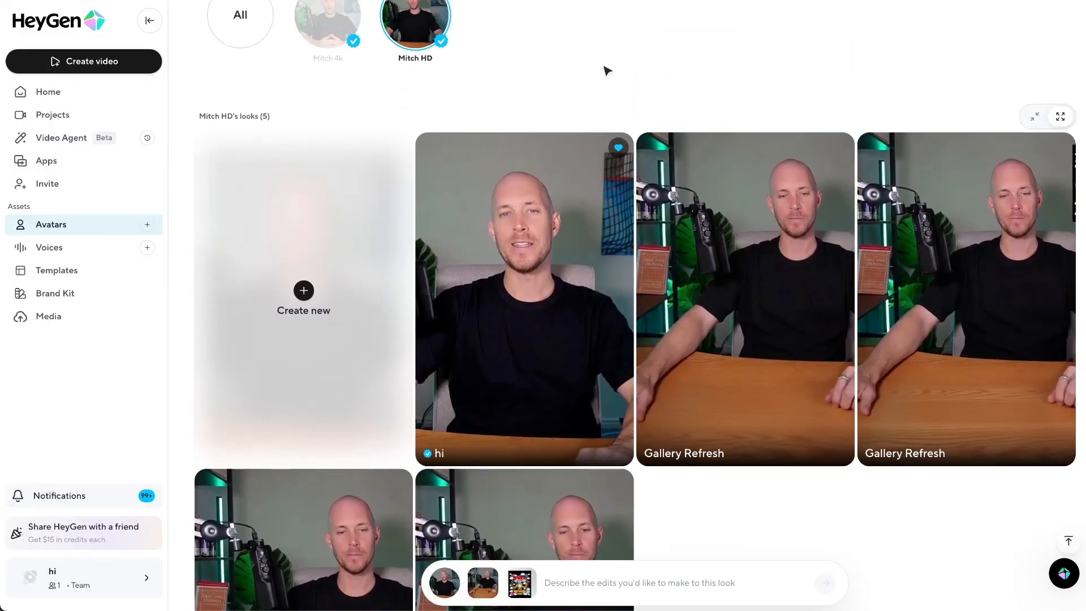
{"action": "left_click", "coordinate": [731, 219]}
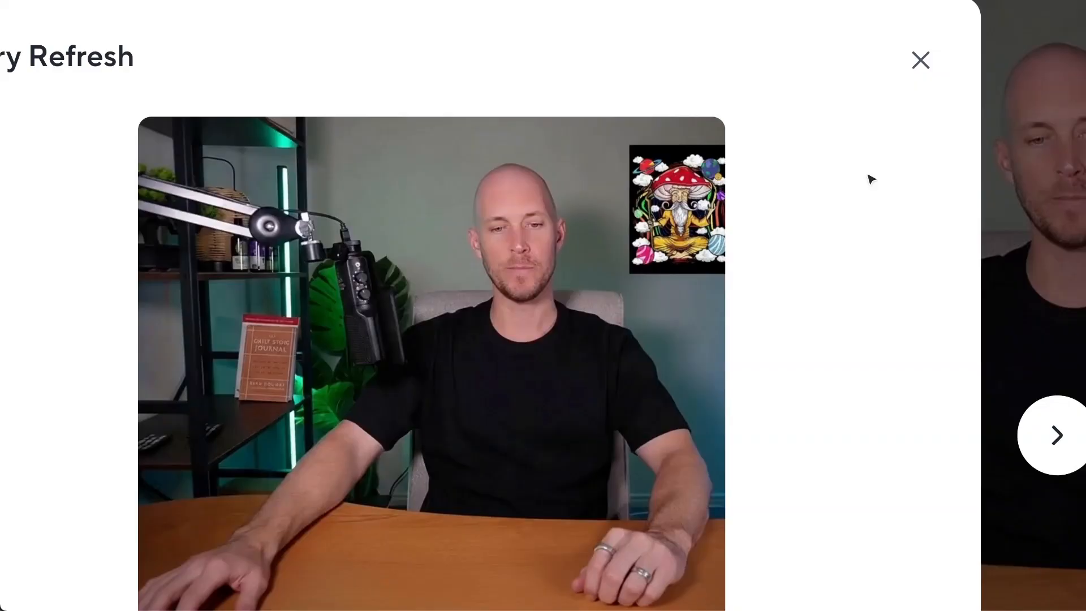
{"action": "scroll", "coordinate": [863, 179], "scroll_direction": "down", "scroll_amount": 1}
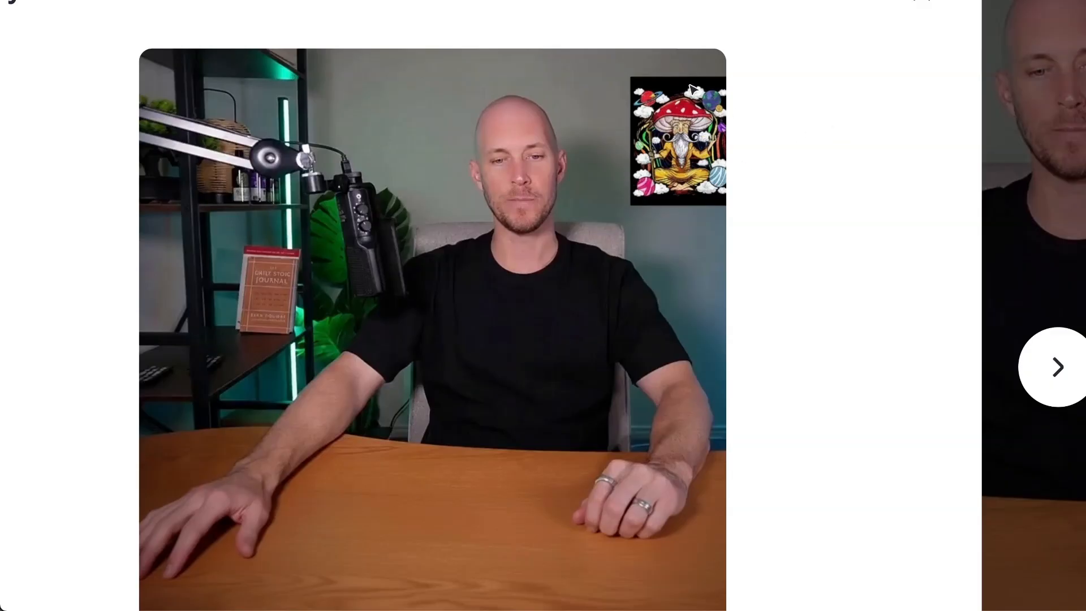
{"action": "left_click", "coordinate": [819, 587]}
{"action": "left_click", "coordinate": [819, 535]}
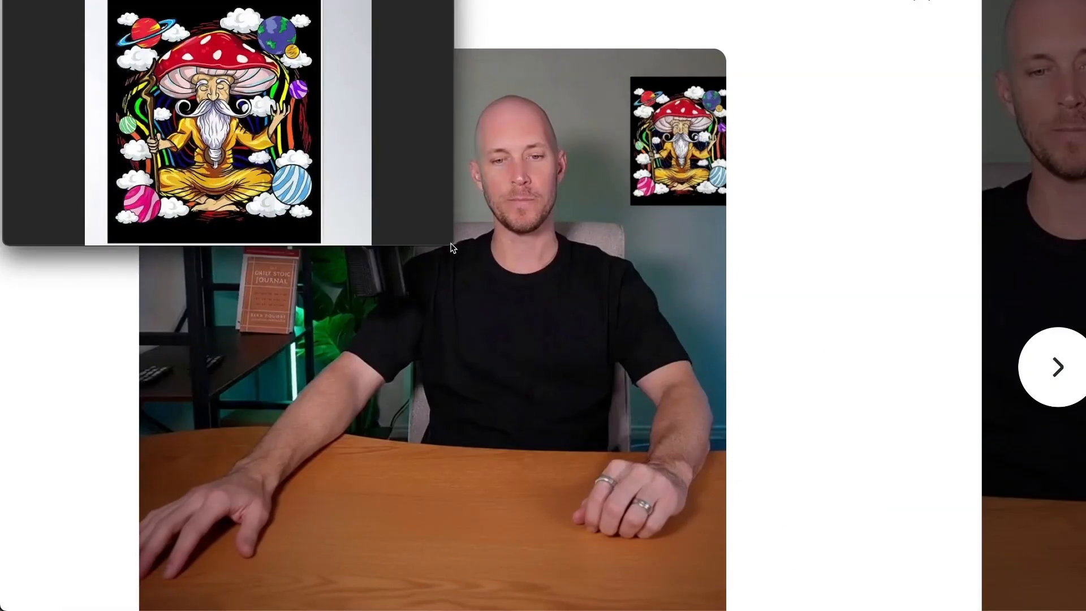
{"action": "left_click_drag", "start_coordinate": [452, 247], "coordinate": [465, 292]}
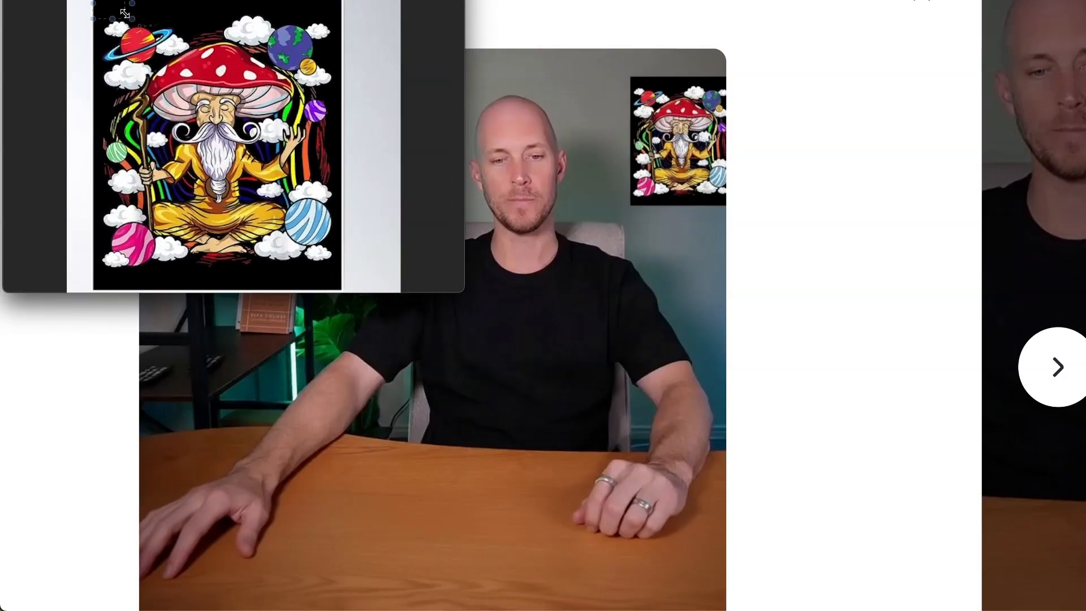